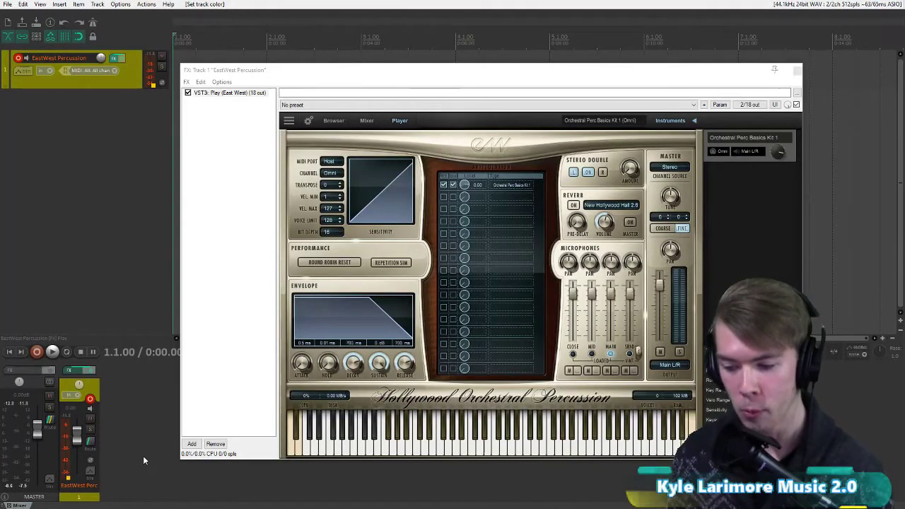
Browse PLAY's Drums, Metals and Wood folders, then return to Combo Kits.
left_click(219, 233)
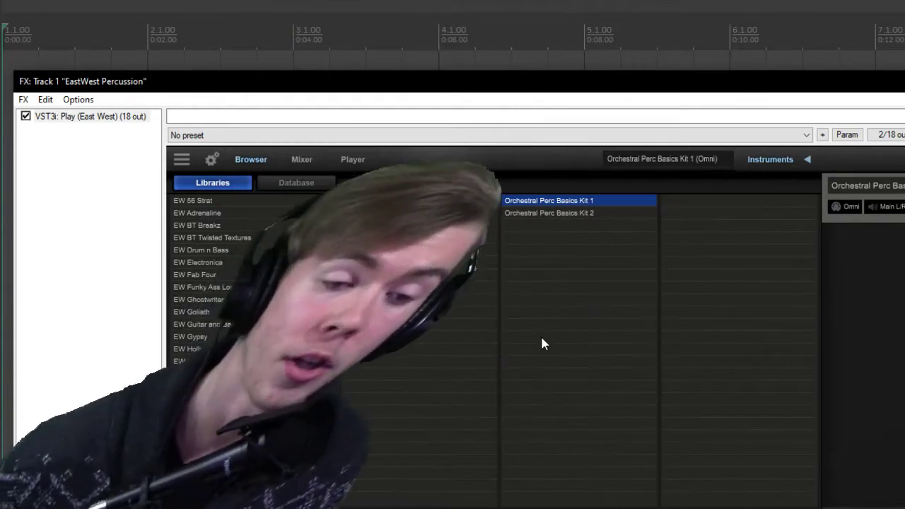
left_click(439, 225)
left_click(438, 237)
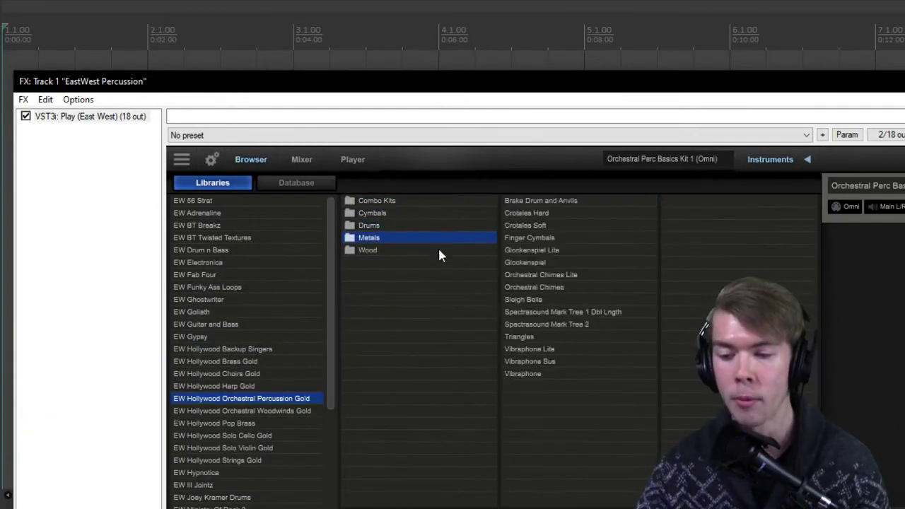
left_click(443, 253)
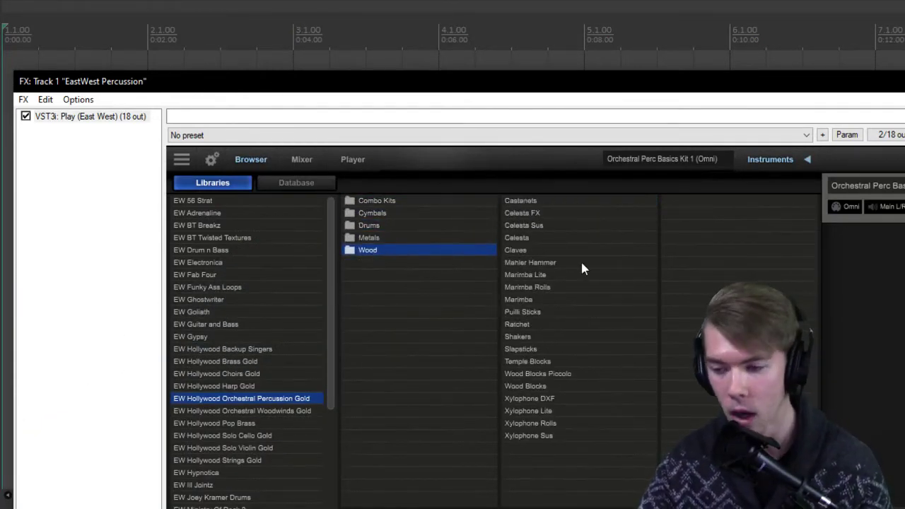
left_click(427, 202)
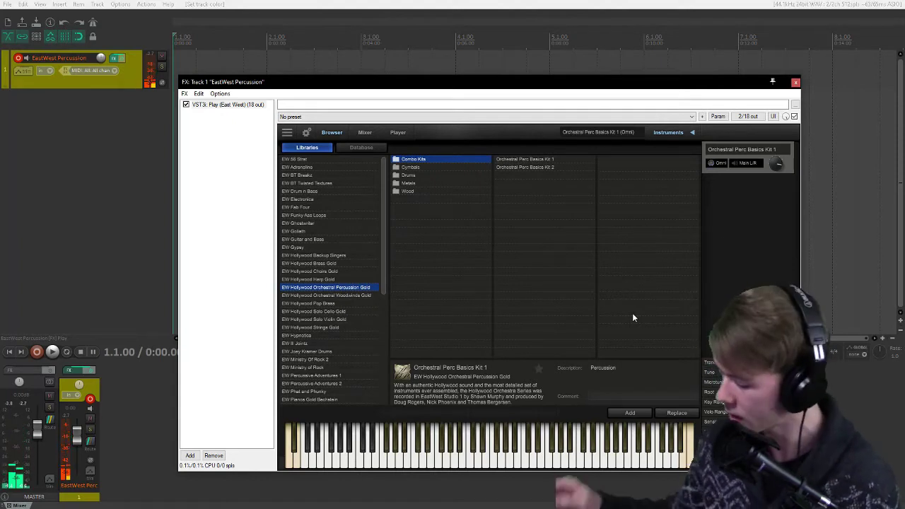
Load Orchestral Perc Basics Kit 2, then look through the Drums, Metals and Cymbals folders.
left_click(533, 169)
double_click(515, 167)
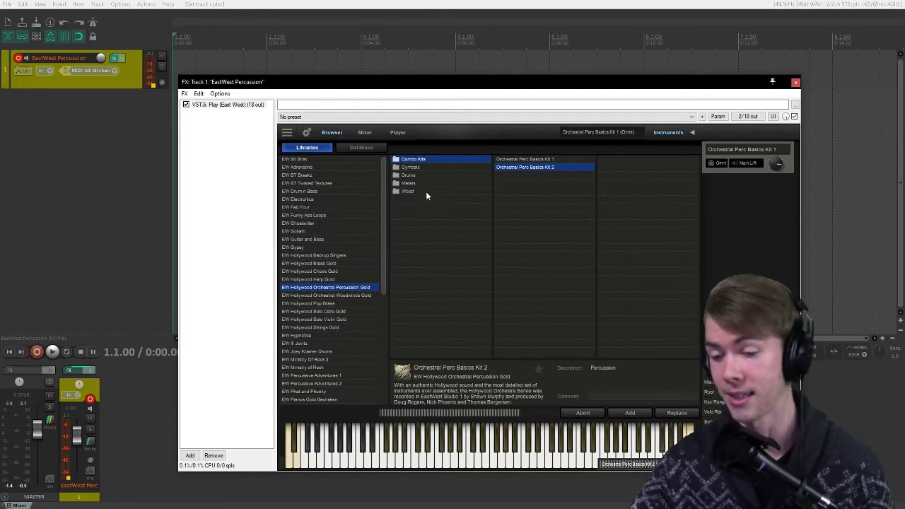
left_click(434, 175)
left_click(442, 183)
left_click(443, 176)
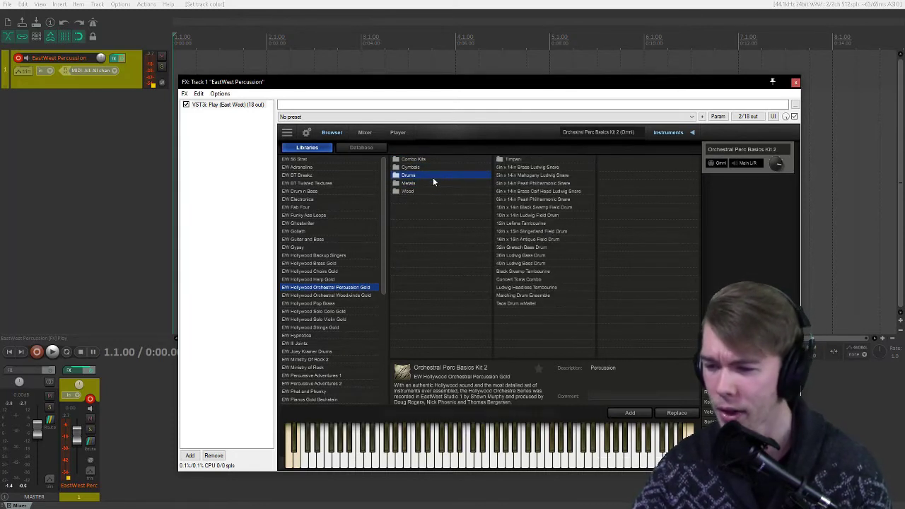
left_click(457, 167)
left_click(461, 175)
Select the 6in x 14in Pearl Philharmonic Snare, browse Metals and Wood, then return to Combo Kits.
left_click(531, 198)
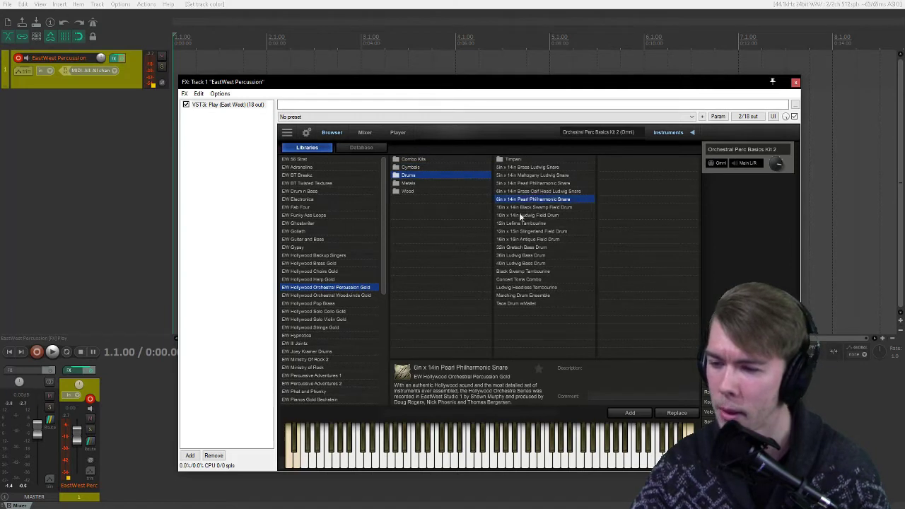
left_click(449, 183)
left_click(449, 190)
left_click(446, 159)
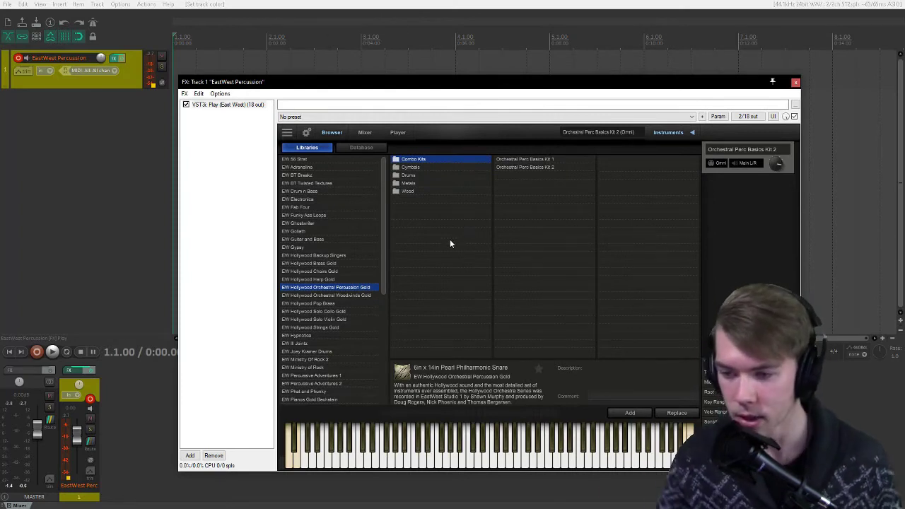
left_click(509, 168)
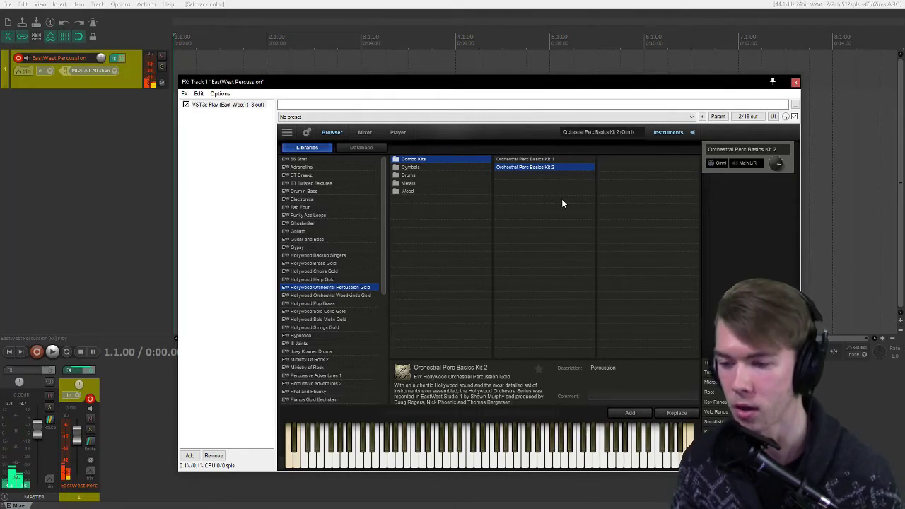
Step down into Cymbals past the 15in Old Italian Crash and load the 38in Large Tam Tam.
key("Down")
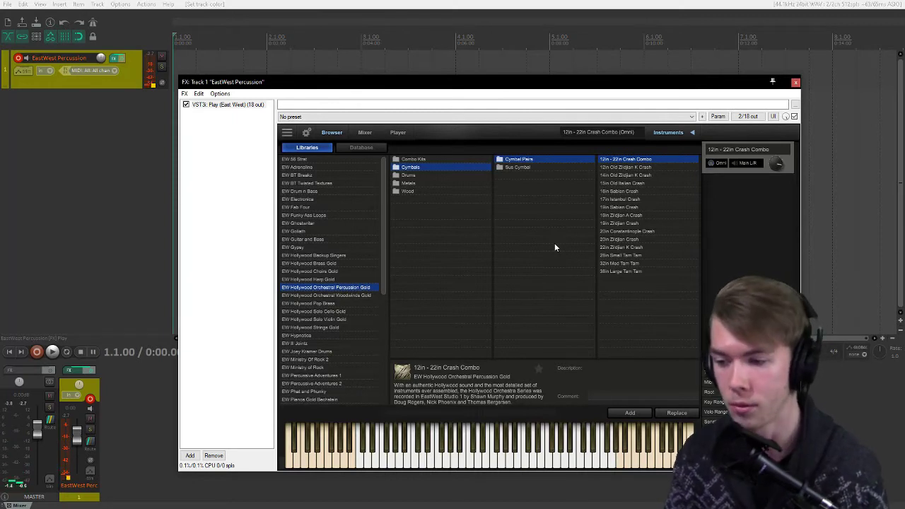
key("Down")
key("Down")
key("Down")
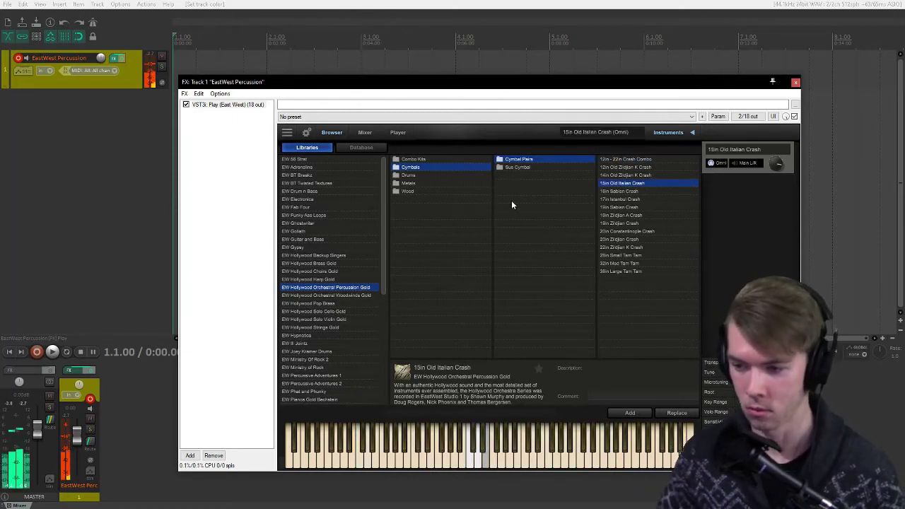
left_click(621, 270)
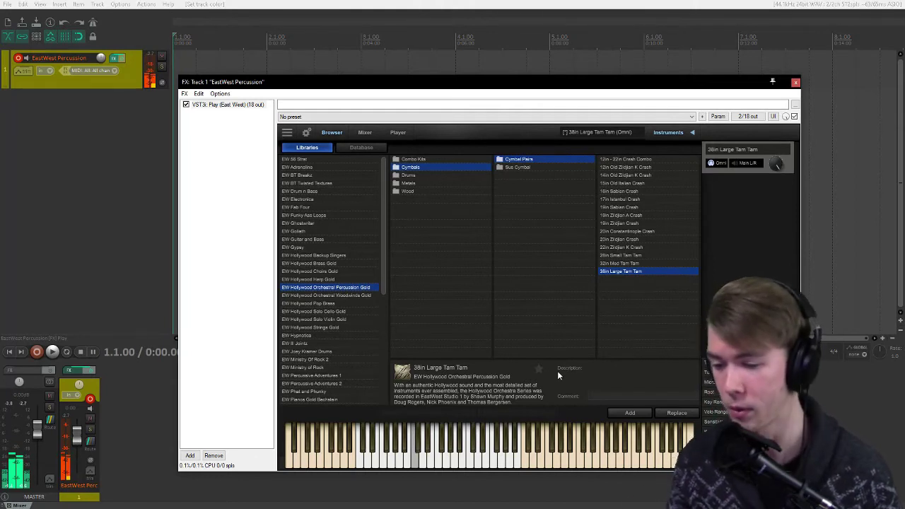
Star 38in Large Tam Tam as a favourite and list favourite instruments in the Database tab.
left_click(538, 369)
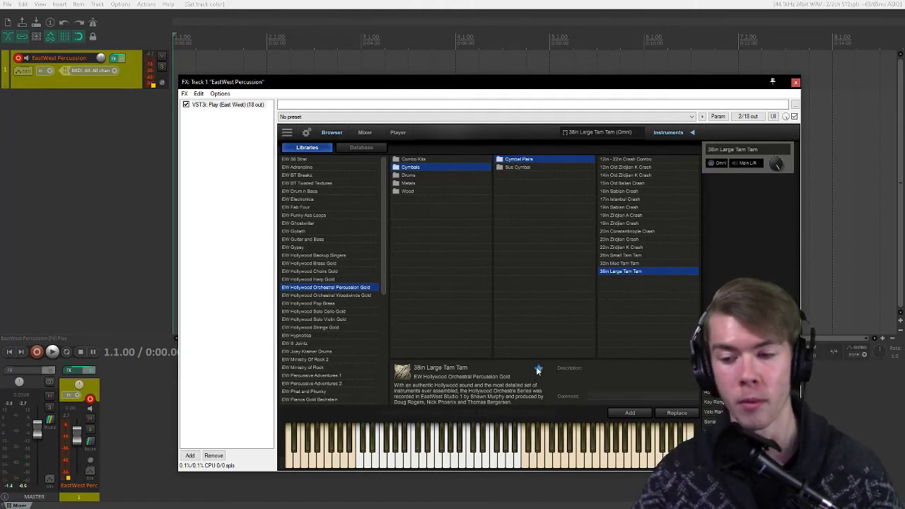
left_click(360, 147)
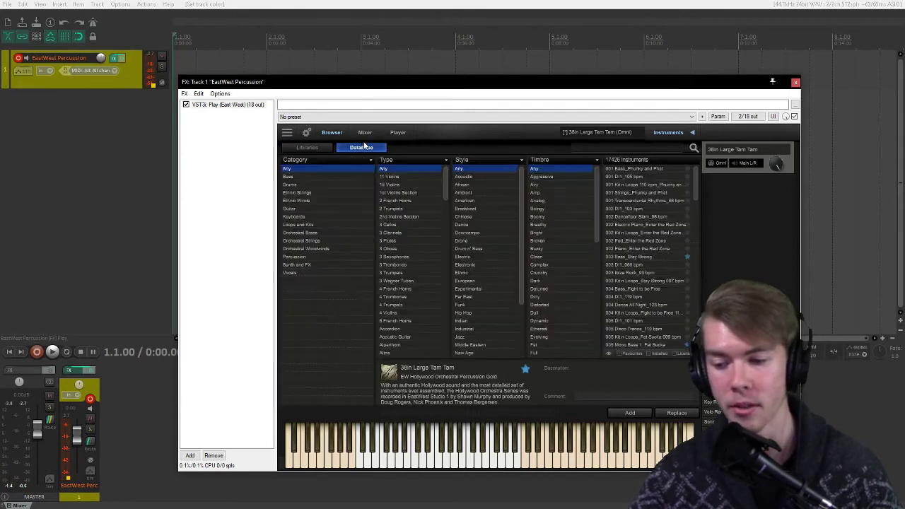
left_click(619, 353)
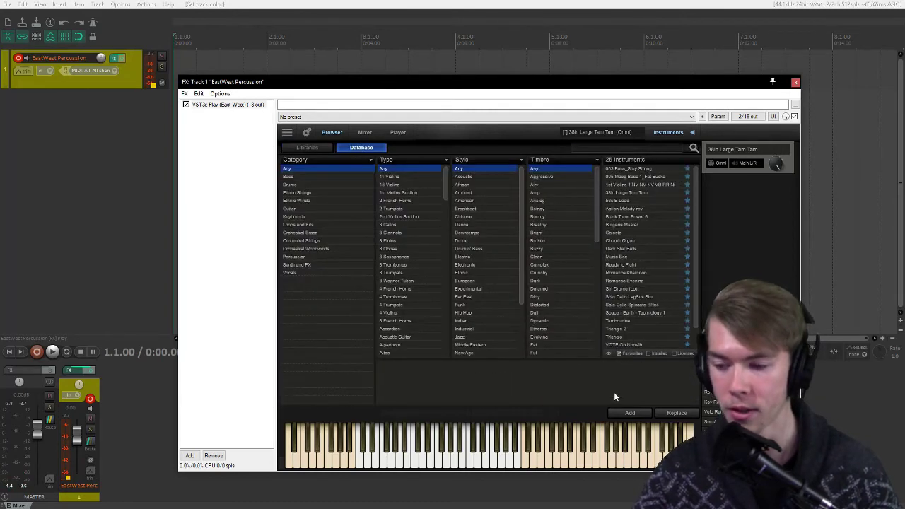
left_click(671, 209)
Move between the Libraries browser and the favourites database, scrolling through each list.
left_click(319, 147)
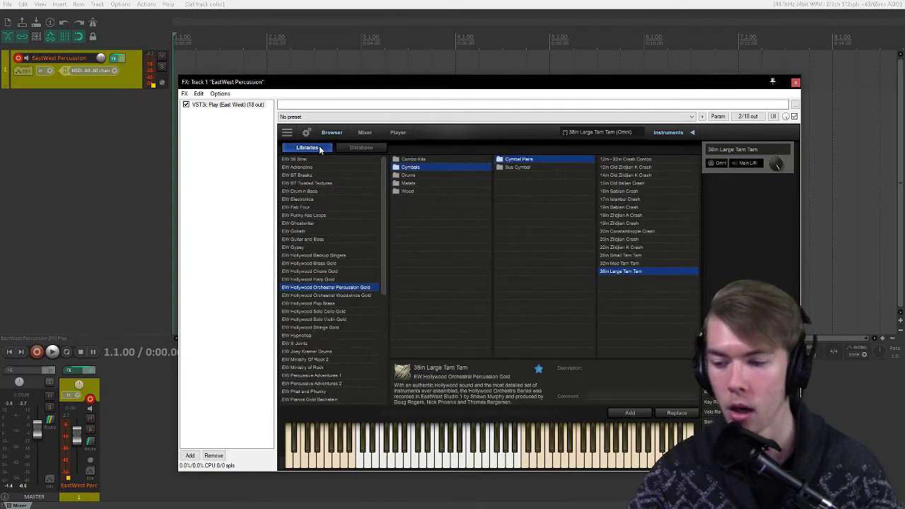
scroll(340, 252, "down", 3)
scroll(338, 213, "up", 3)
scroll(326, 191, "down", 3)
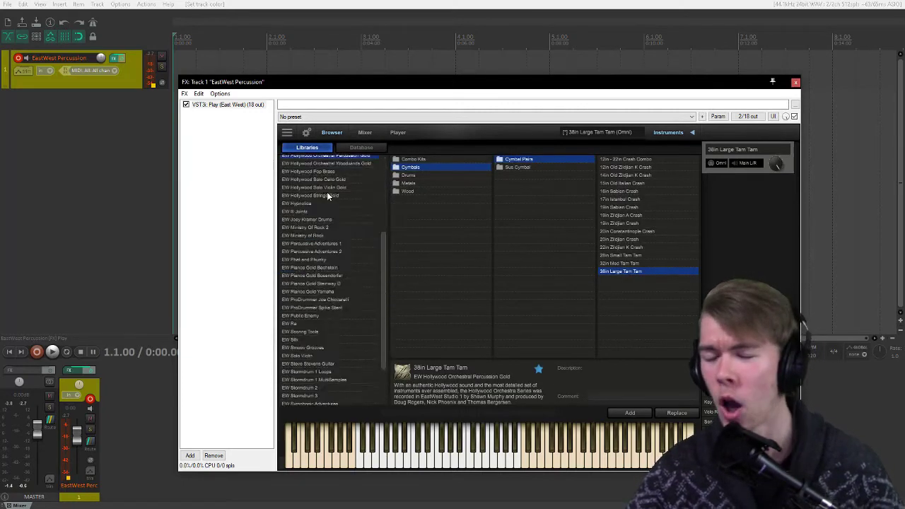
scroll(316, 222, "up", 3)
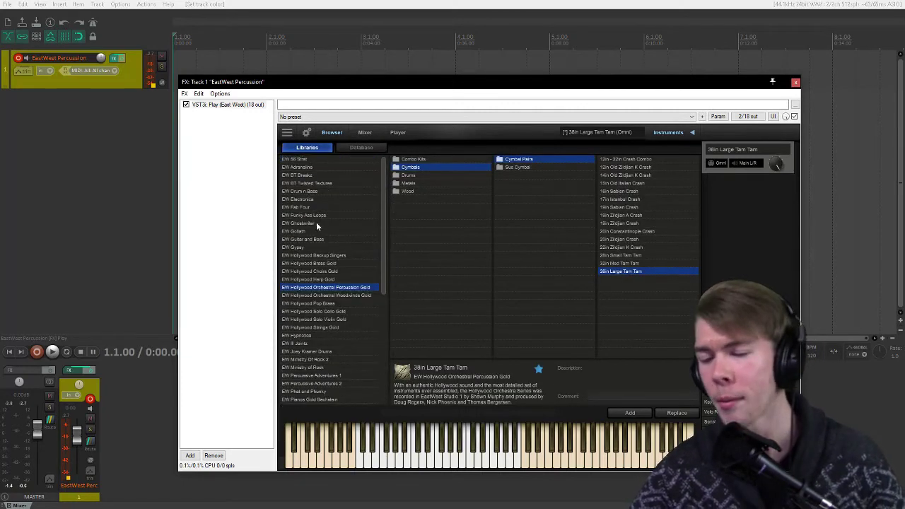
left_click(361, 148)
scroll(636, 219, "down", 2)
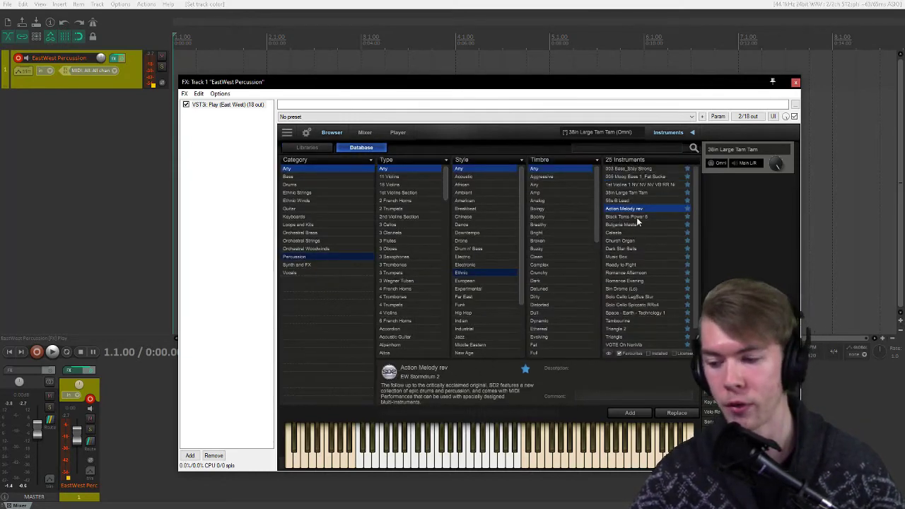
scroll(636, 222, "up", 3)
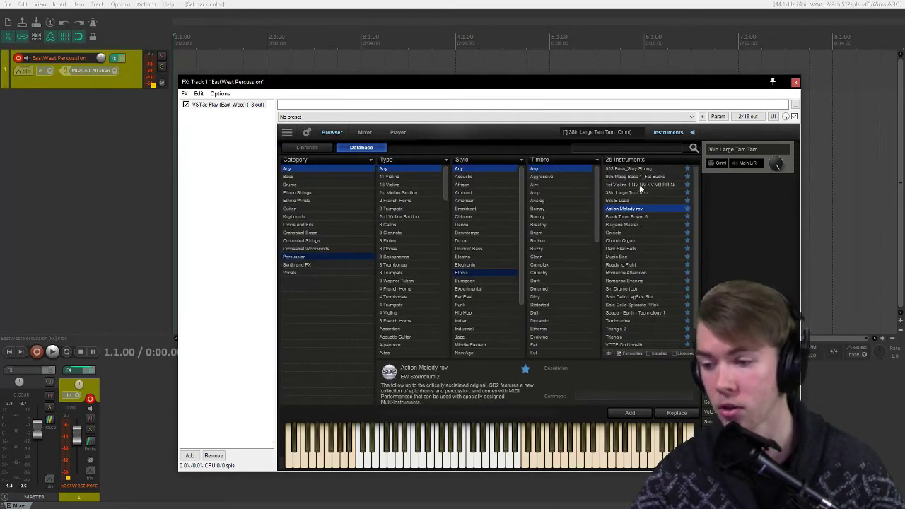
Start a database search, deselect Action Melody rev, and return to the Libraries folder browser.
left_click(639, 147)
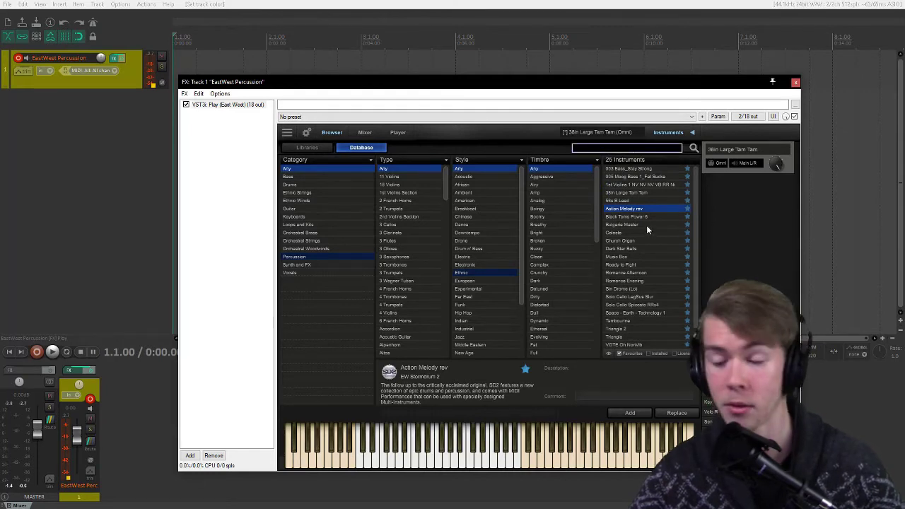
left_click(389, 162)
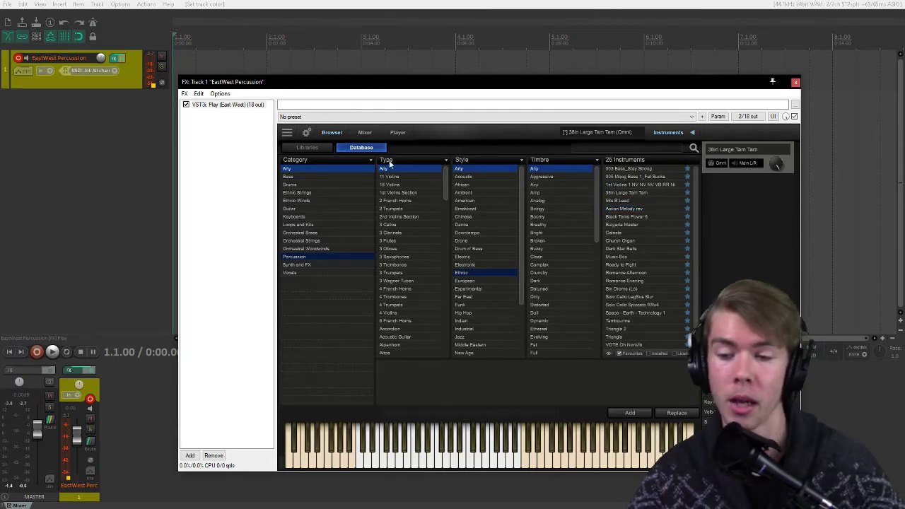
left_click(314, 149)
scroll(320, 234, "up", 3)
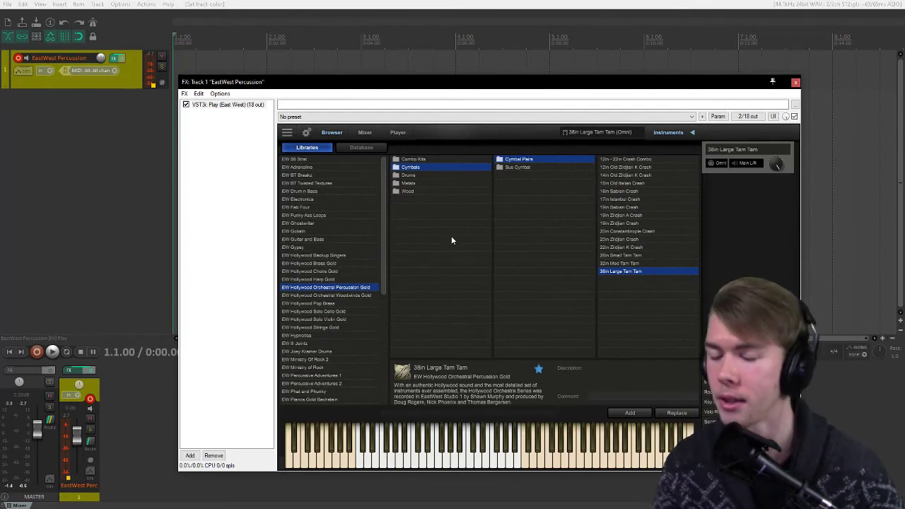
Load Large Sizzle Sus Cymbal Cres from the Sus Cymbal folder, then open the Drums folder.
left_click(517, 166)
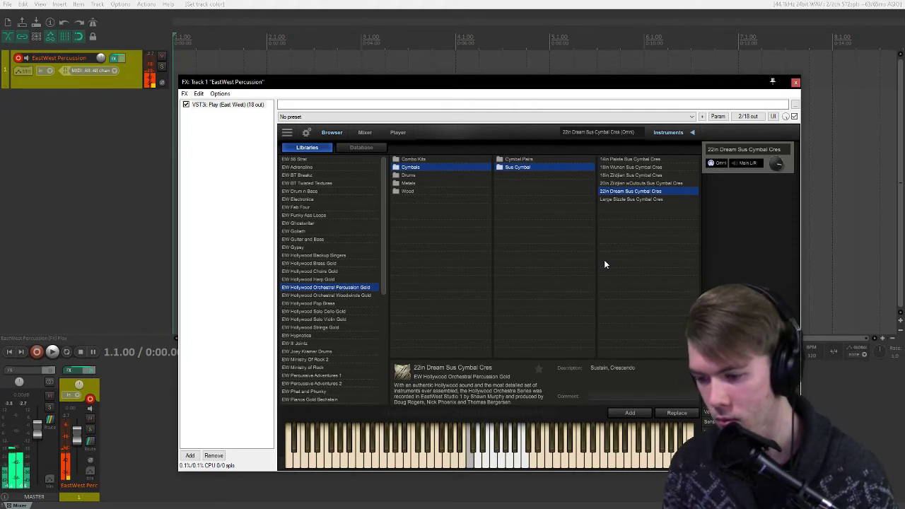
key("Down")
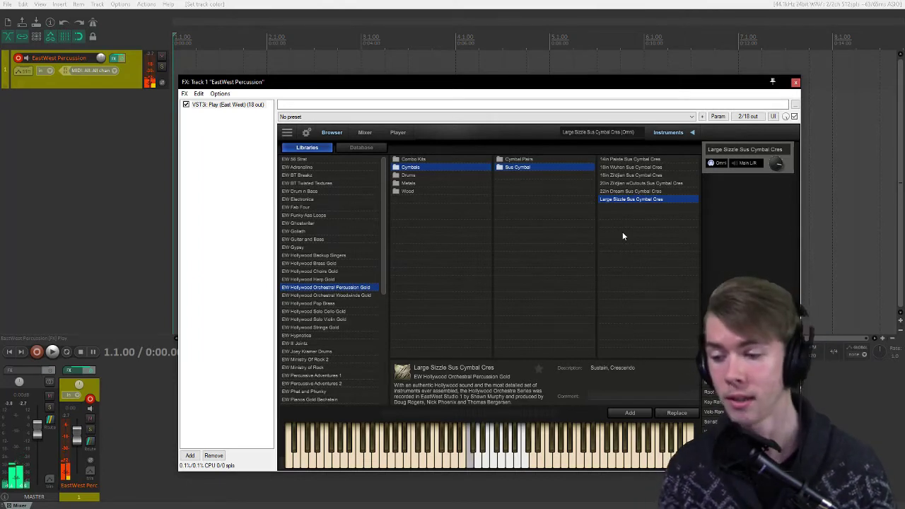
left_click(420, 177)
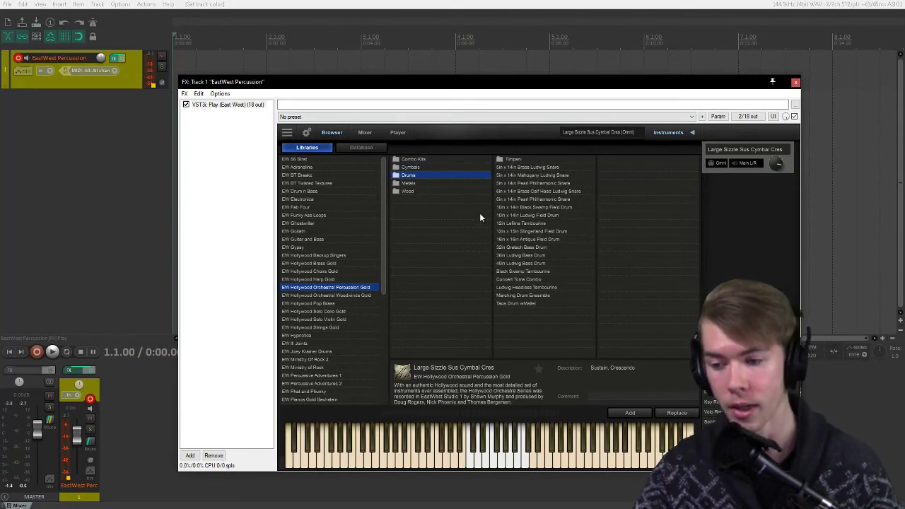
Preview the Timpani articulations from Flt Cres to Hrd Rolls, then select the 5in x 14in Brass Ludwig Snare.
left_click(513, 160)
left_click(625, 160)
left_click(622, 176)
left_click(626, 207)
left_click(628, 223)
left_click(629, 247)
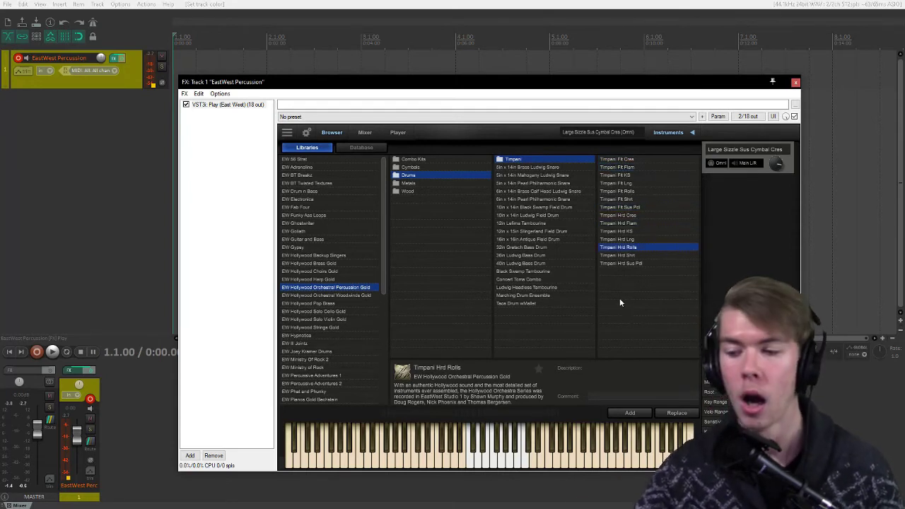
left_click(615, 160)
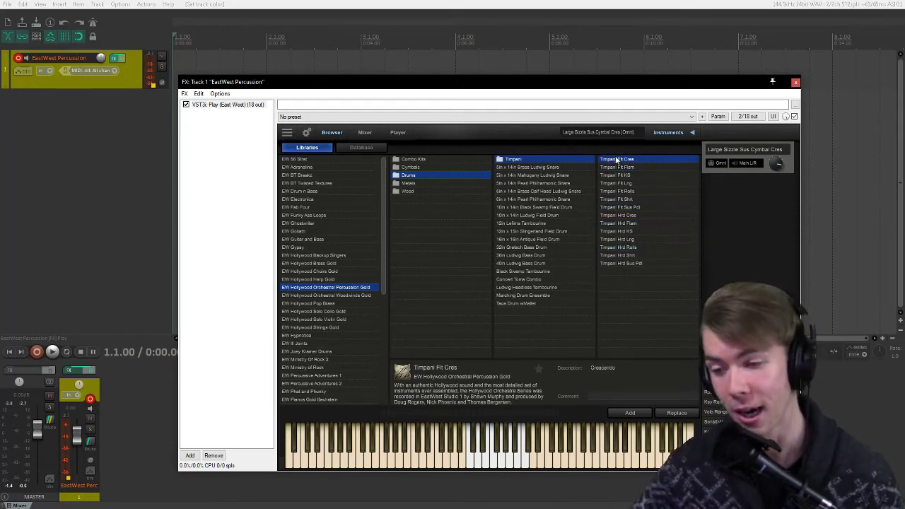
left_click(566, 166)
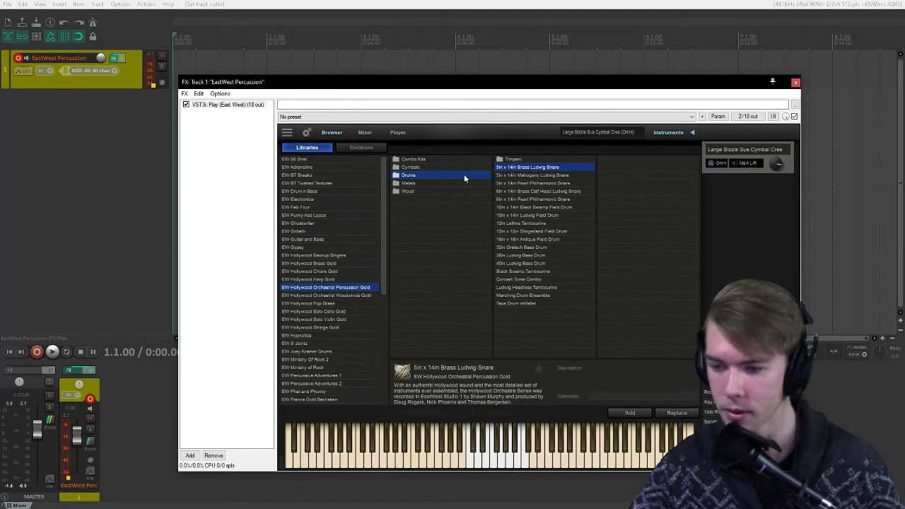
Load the Brass Ludwig, Mahogany Ludwig and Pearl Philharmonic snares in turn.
double_click(564, 169)
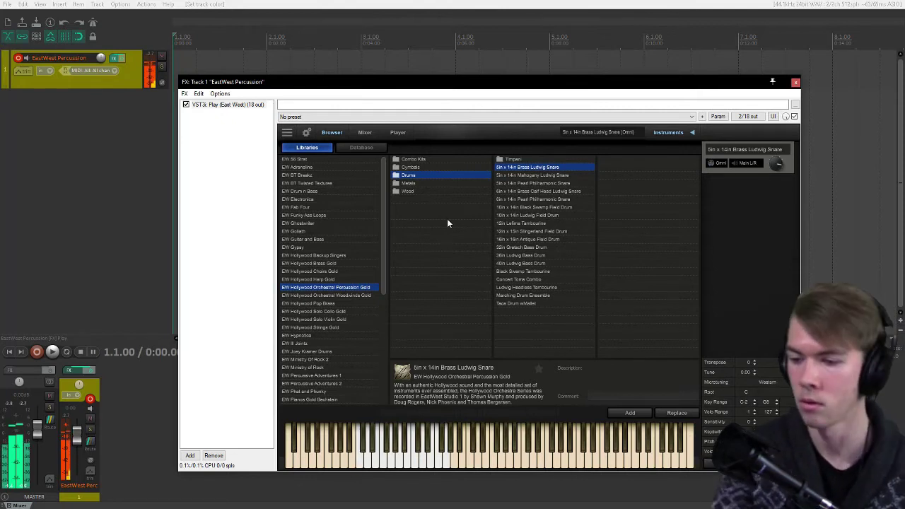
double_click(533, 175)
double_click(536, 184)
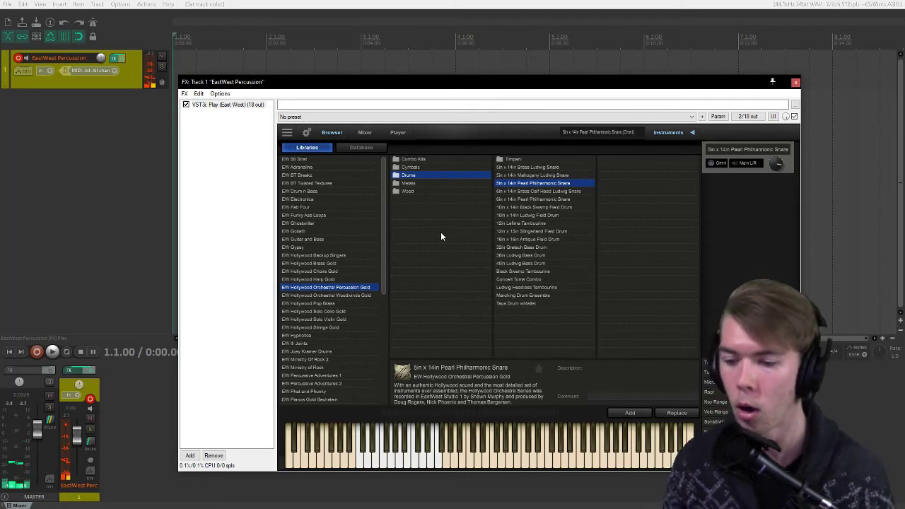
Audition the Black Swamp, Slingerland and 16in Antique field drums, 32in Gretsch Bass Drum and Lefima Tambourine.
left_click(557, 207)
left_click(535, 247)
left_click(533, 232)
left_click(532, 224)
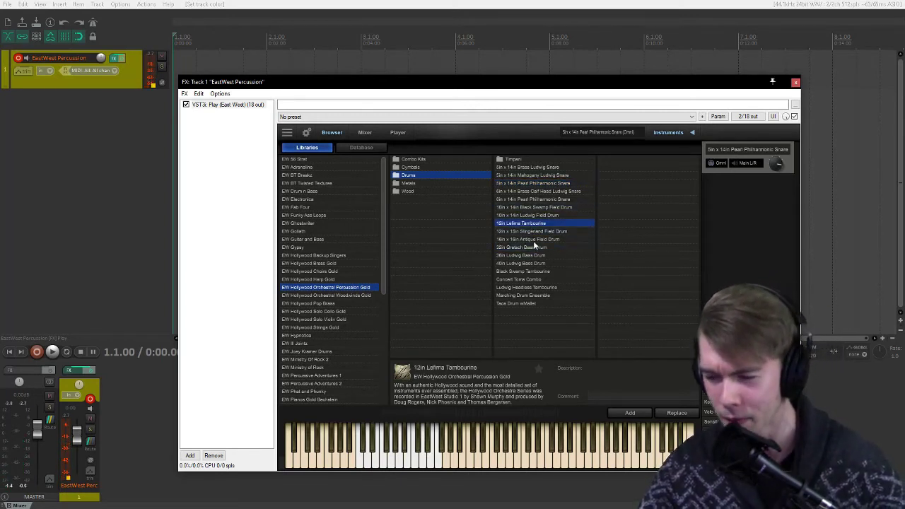
left_click(533, 232)
left_click(527, 240)
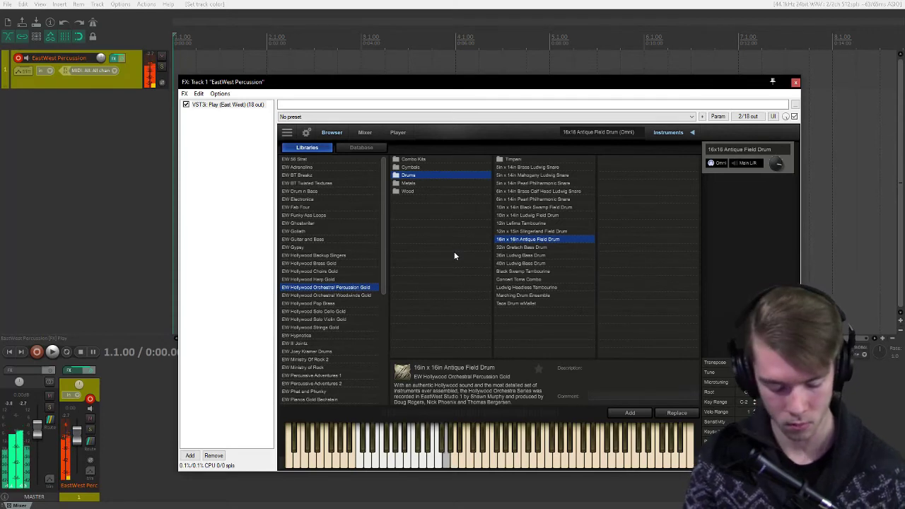
Check the player panel, then return to the browser and load Taos Drum wMallet.
left_click(398, 132)
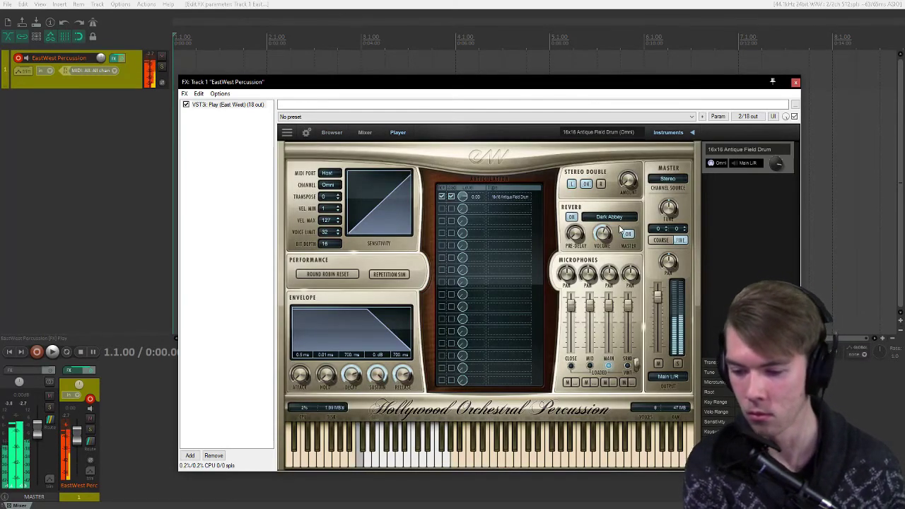
left_click(331, 132)
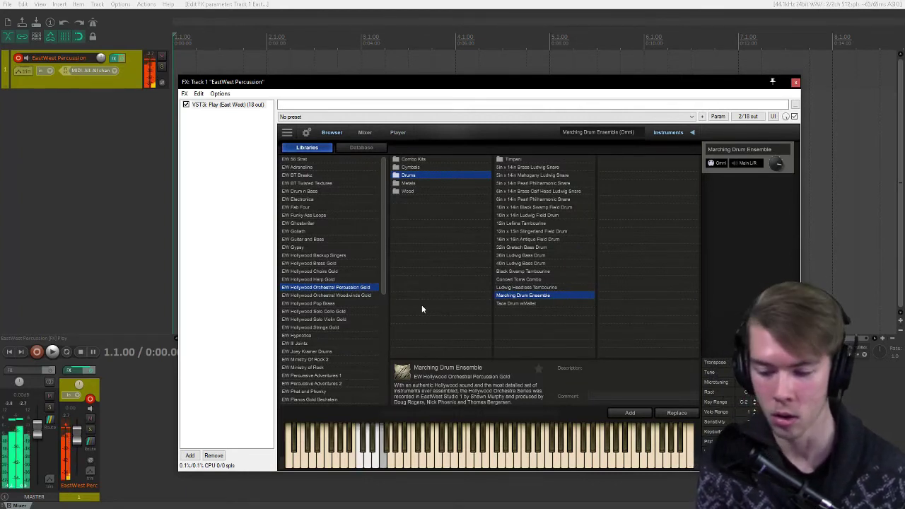
key("Down")
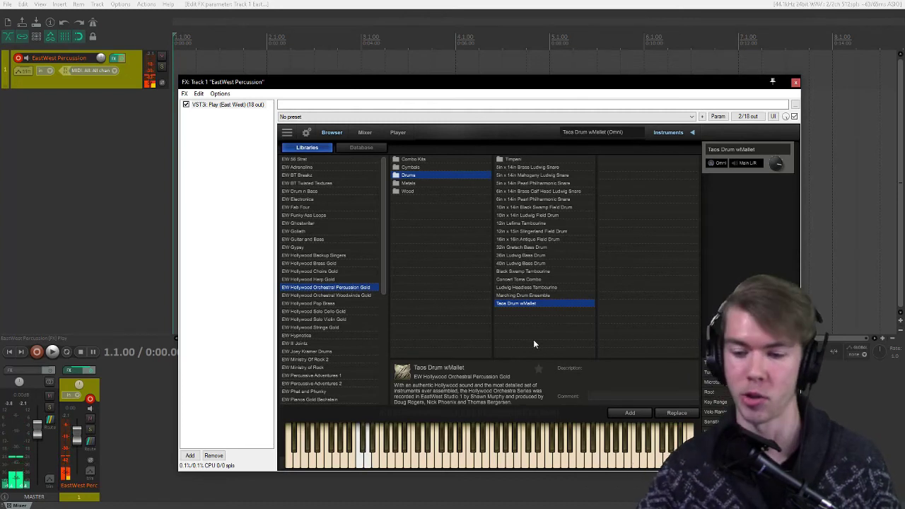
Open the Metals folder, load Brake Drum and Anvils, then load Crotales Hard.
left_click(435, 183)
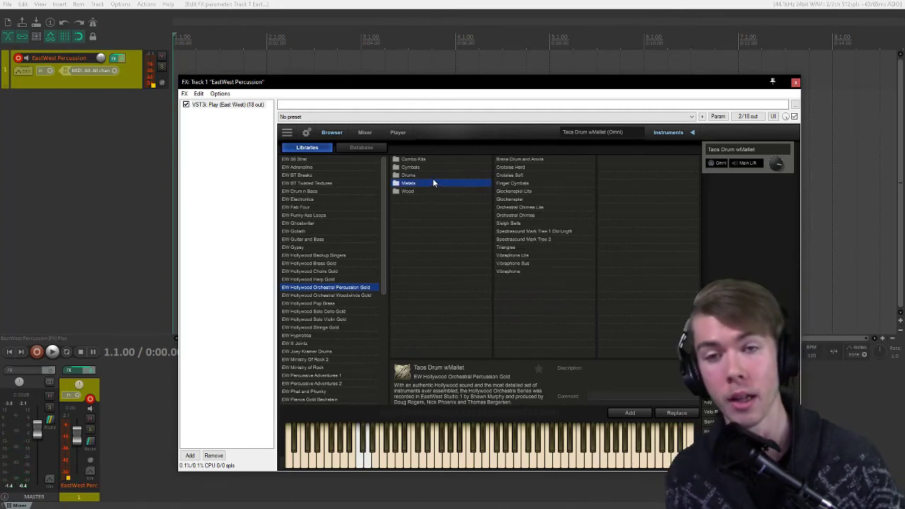
left_click(552, 160)
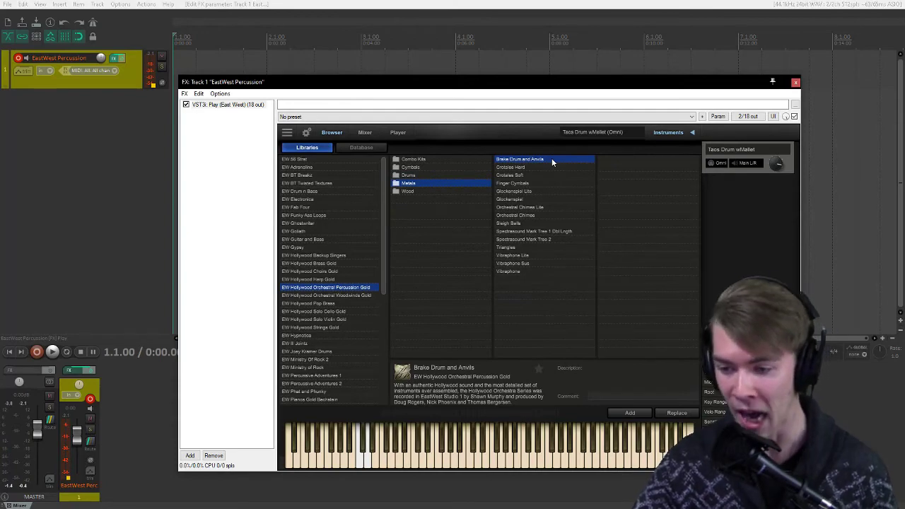
double_click(551, 162)
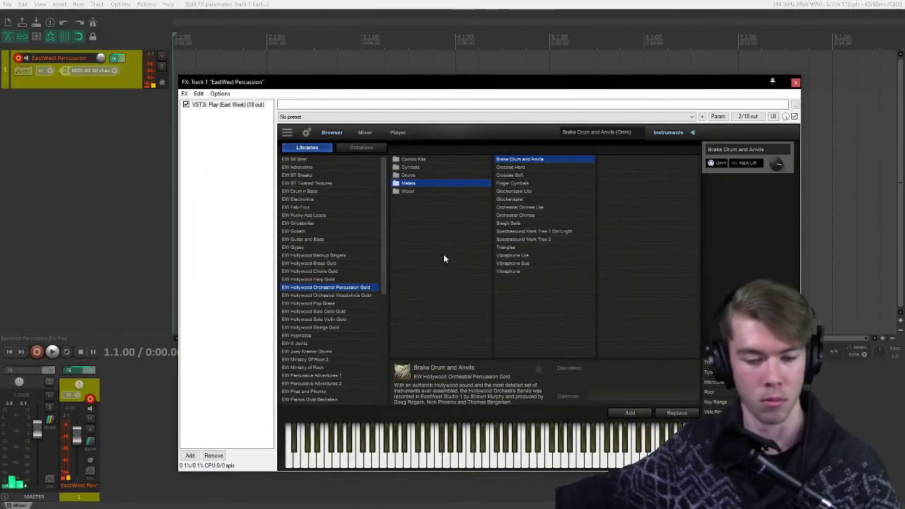
double_click(510, 167)
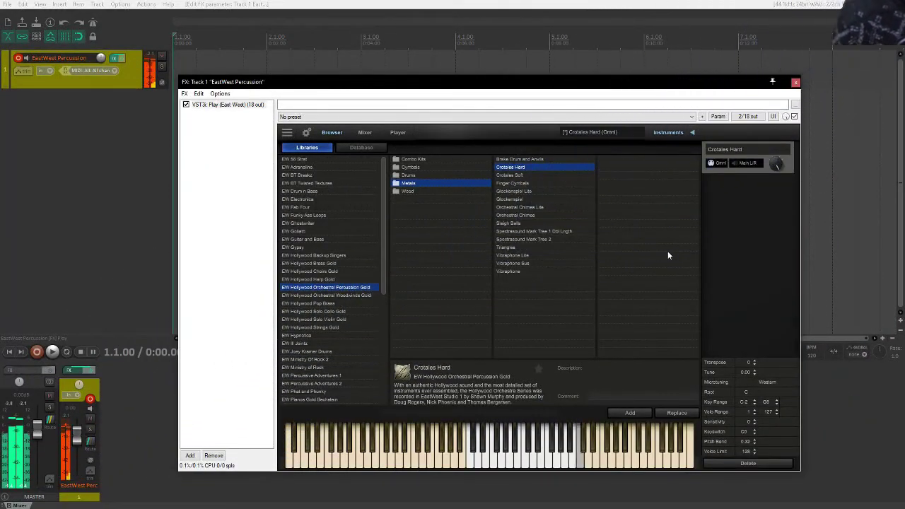
Load Orchestral Chimes, then switch to Sleigh Bells in the Metals list.
left_click(515, 215)
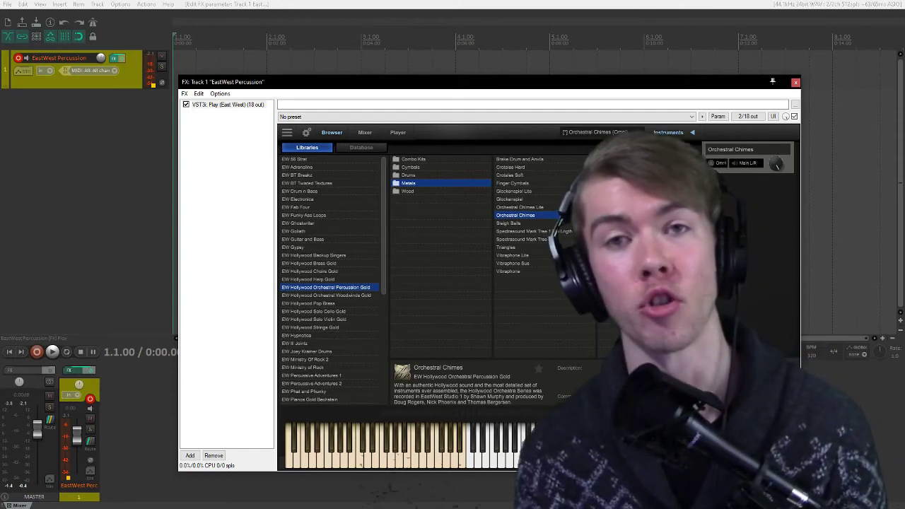
left_click(509, 223)
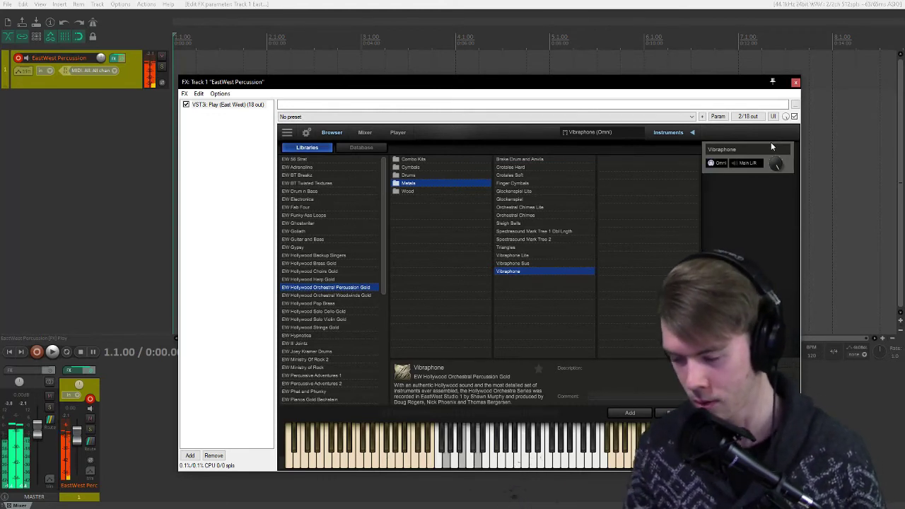
Step through the Wood folder via Celesta FX, Celesta Sus and Mahler Hammer to Temple Blocks.
key("Down")
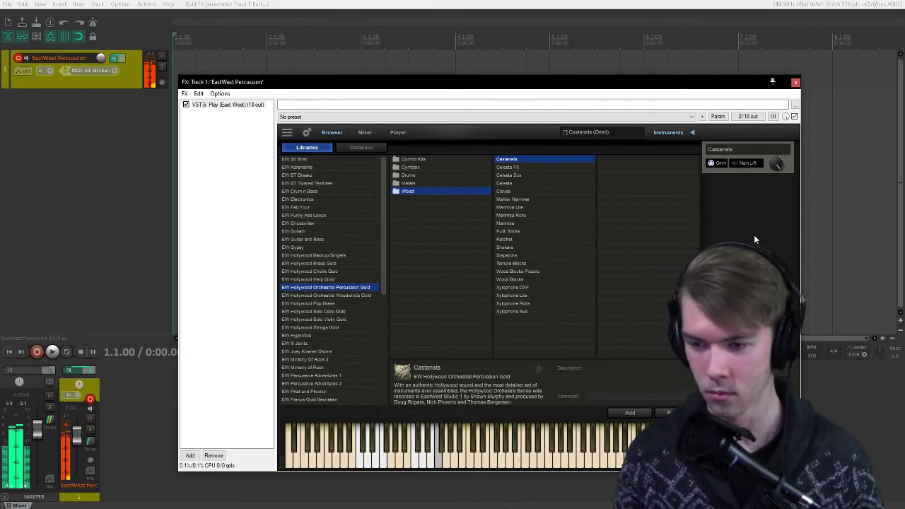
key("Down")
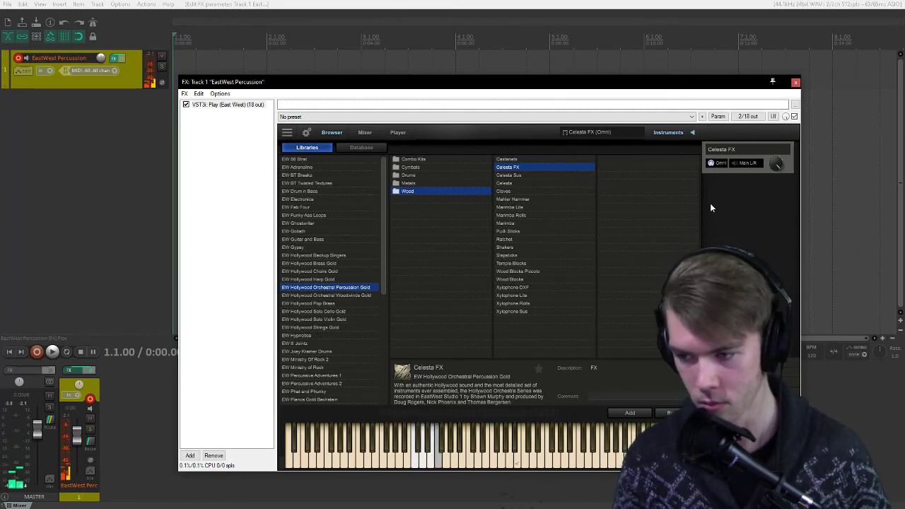
key("Down")
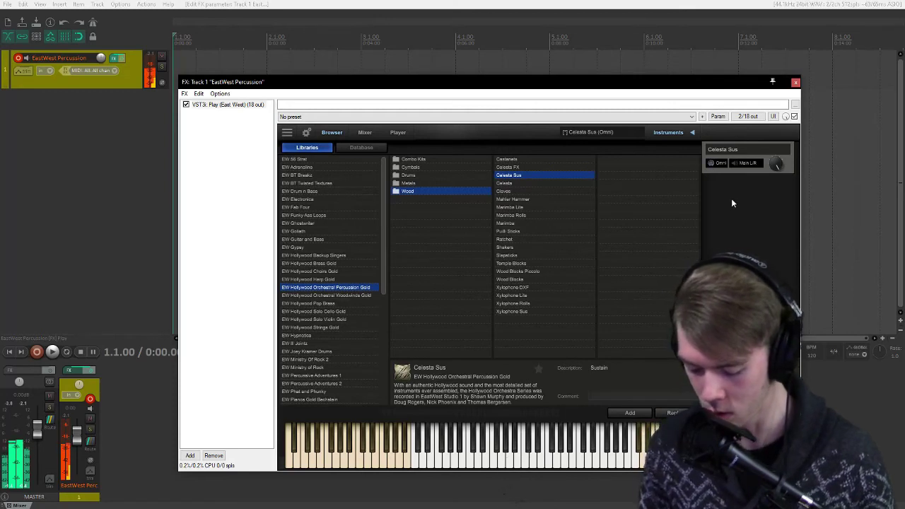
key("Down")
key("Down")
key("Down")
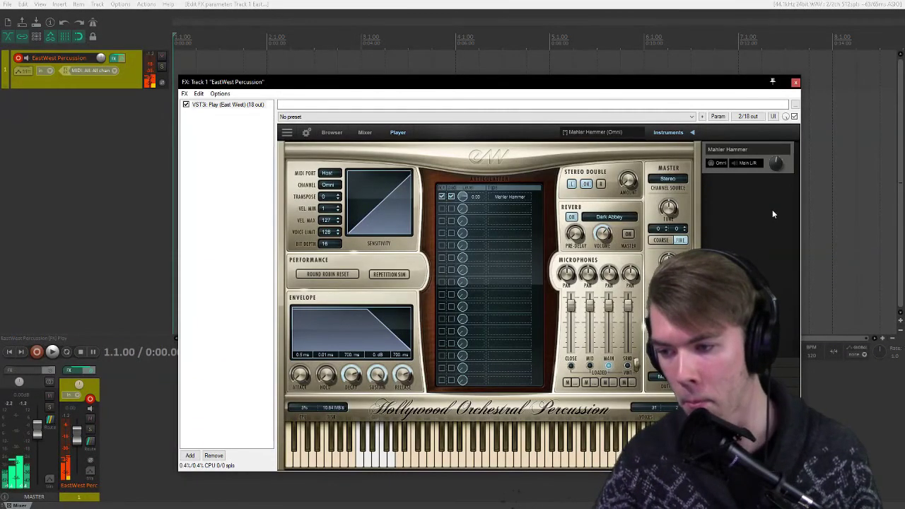
left_click(332, 132)
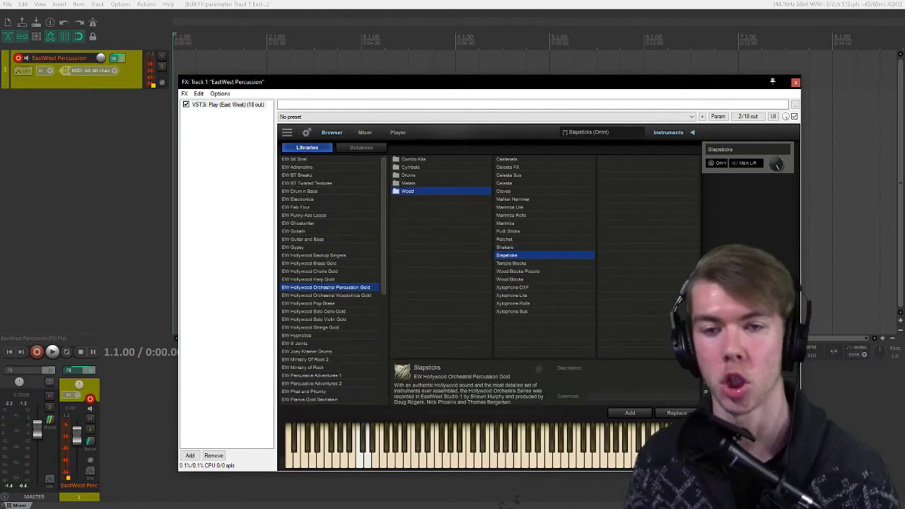
key("Down")
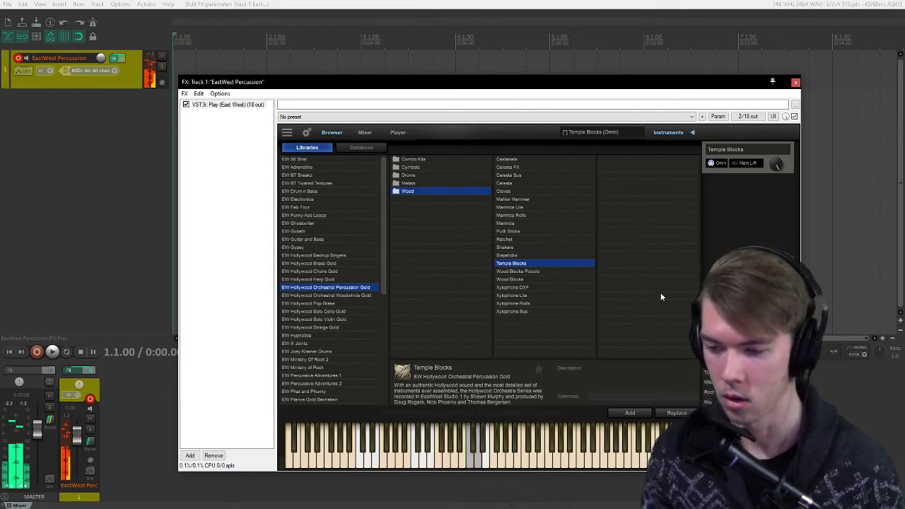
double_click(511, 311)
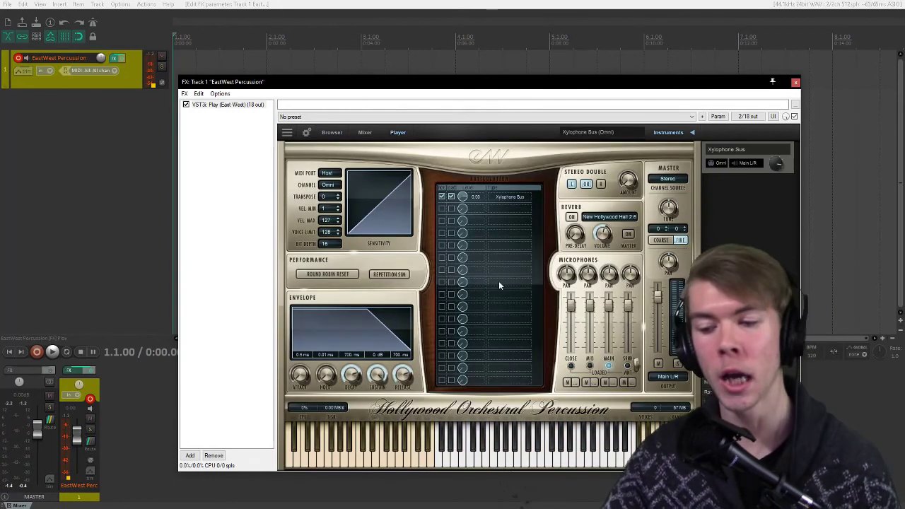
left_click(332, 132)
left_click(399, 132)
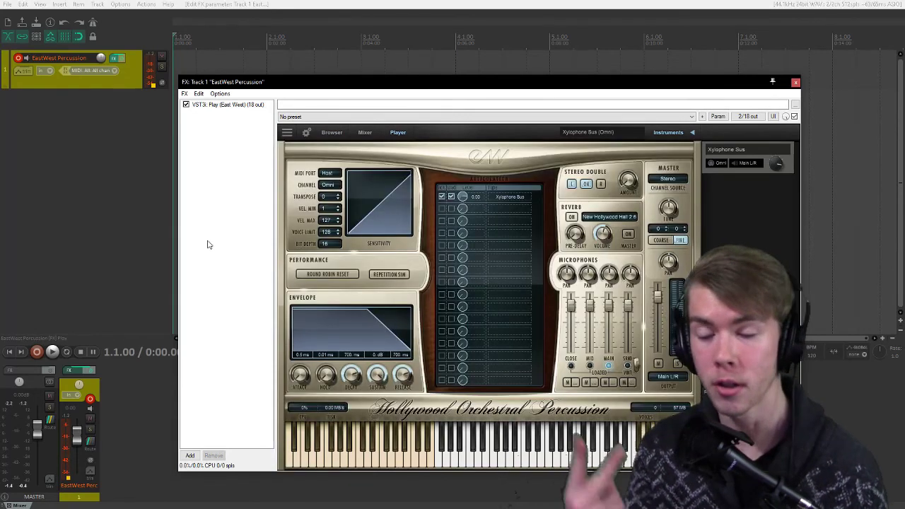